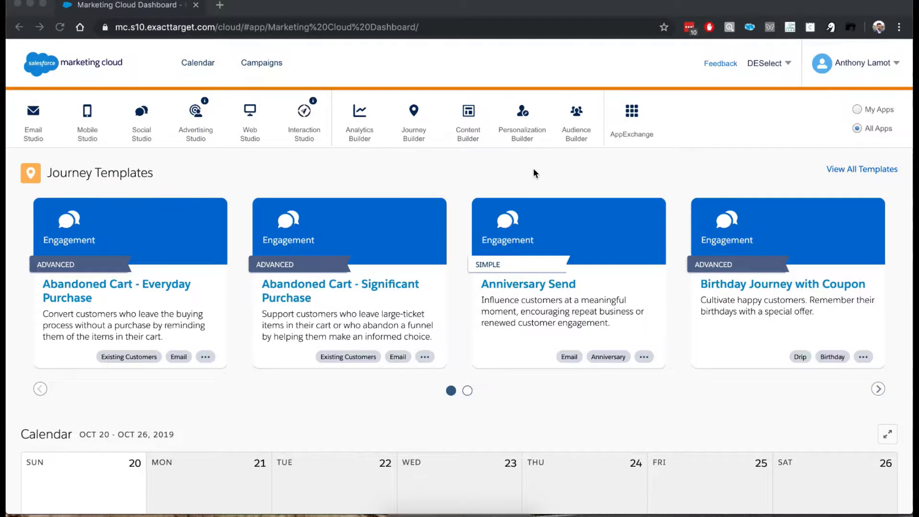
Open Contact Builder from the Audience Builder menu to show the Data Designer
click(535, 173)
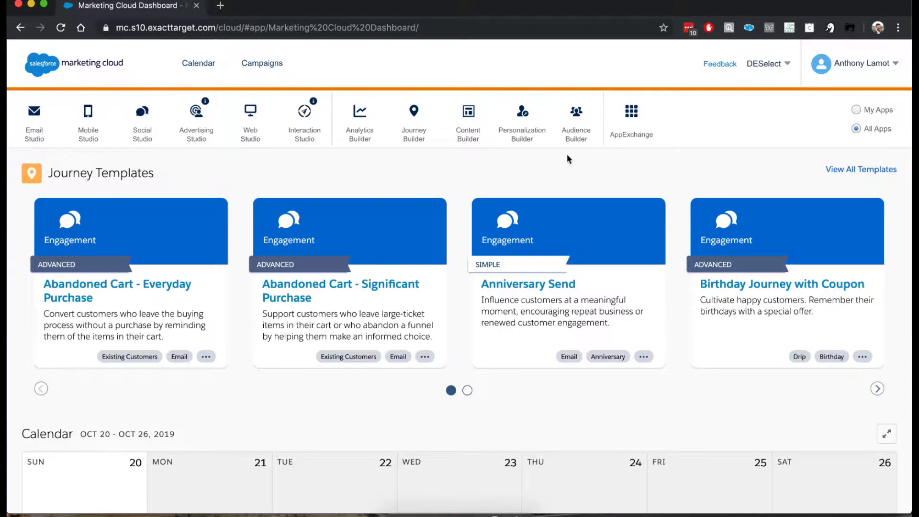
mouse_move(576, 125)
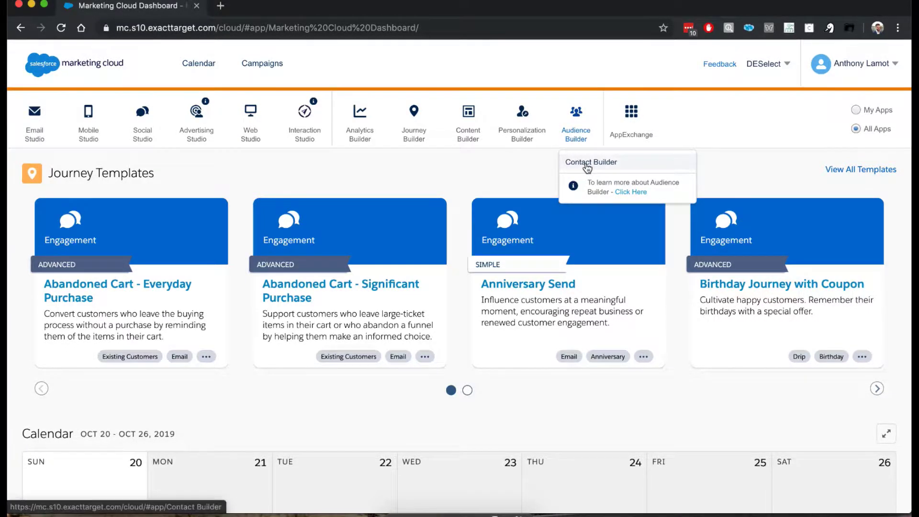
click(587, 164)
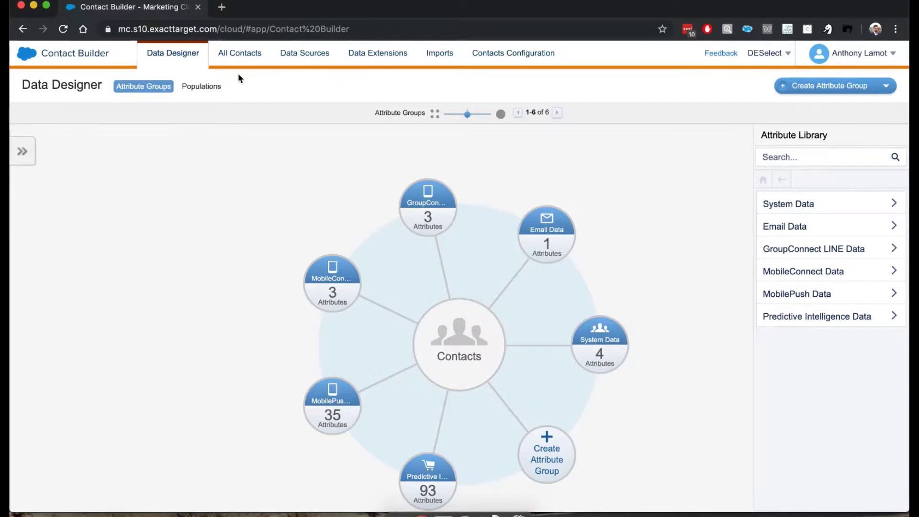
Show the Data Extensions page listing the 14 existing data extensions
click(373, 54)
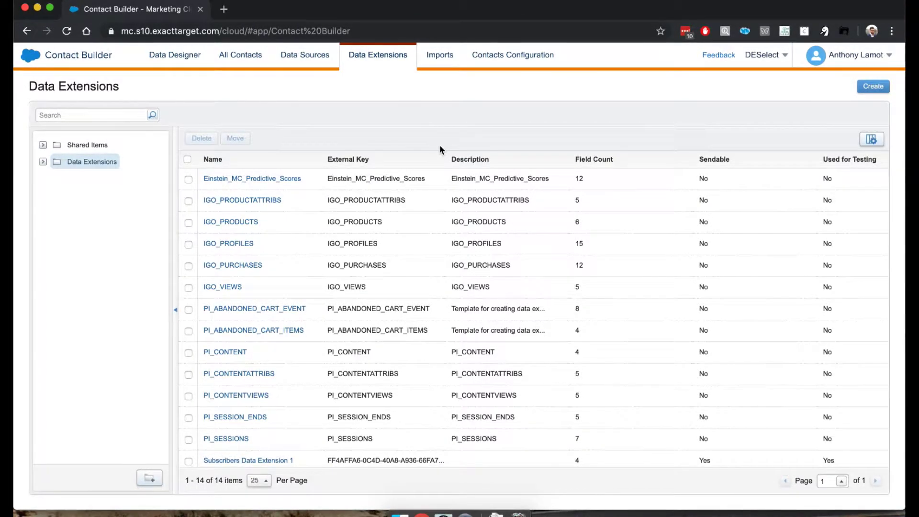
Create a data extension named 'Subscribers Data Extension 2', marked sendable and testable
click(871, 89)
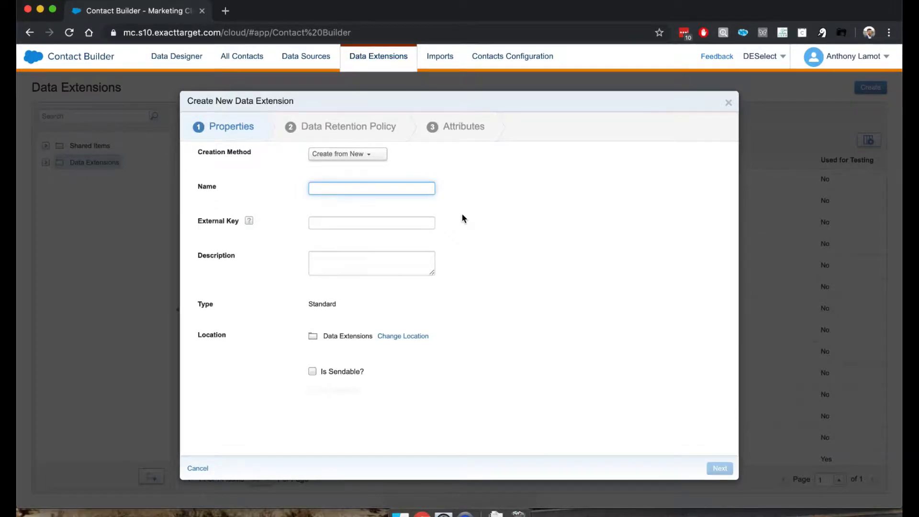
text(S)
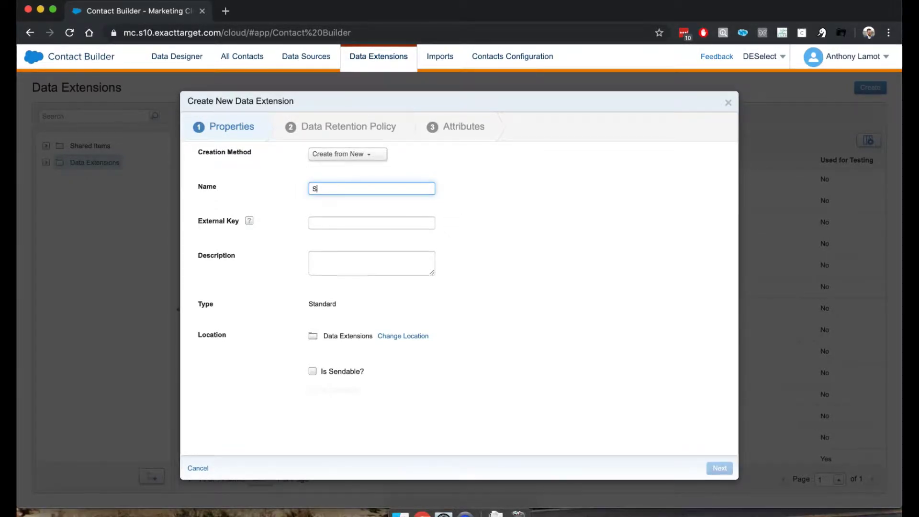
text(ubscribers Data)
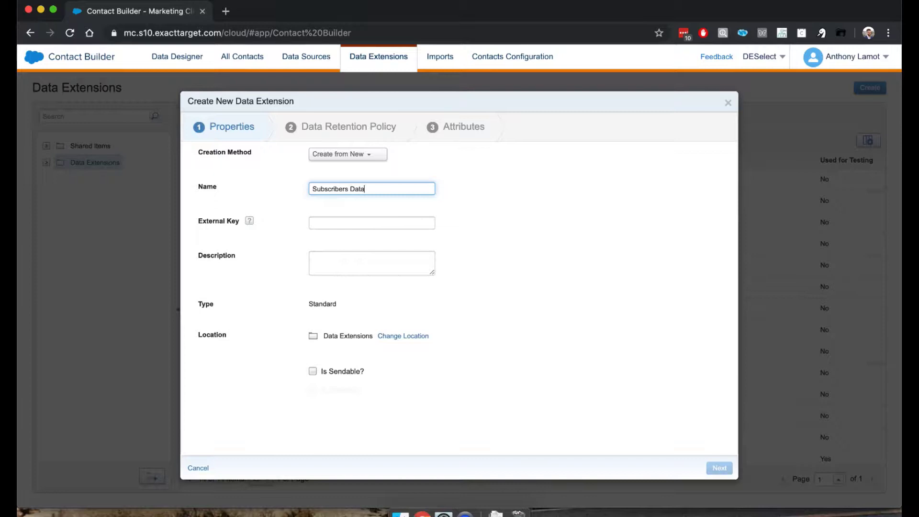
text( Extension 2)
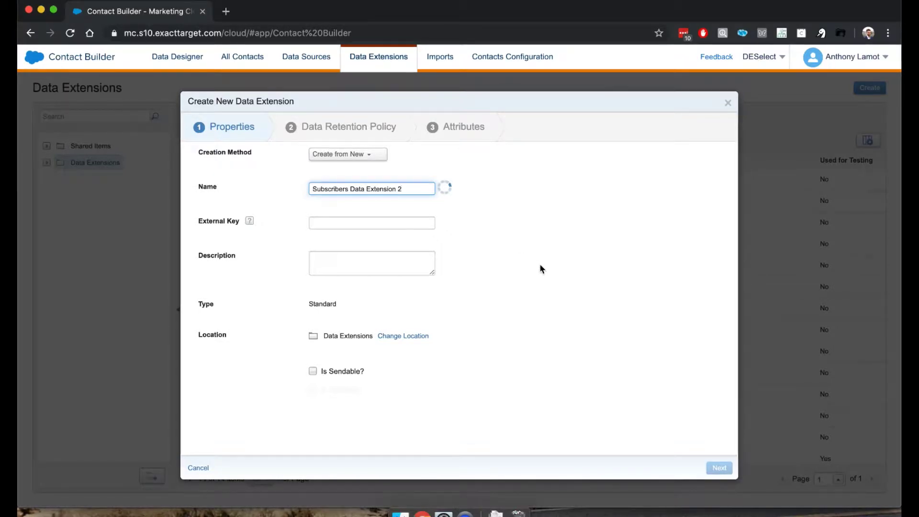
click(539, 267)
click(312, 371)
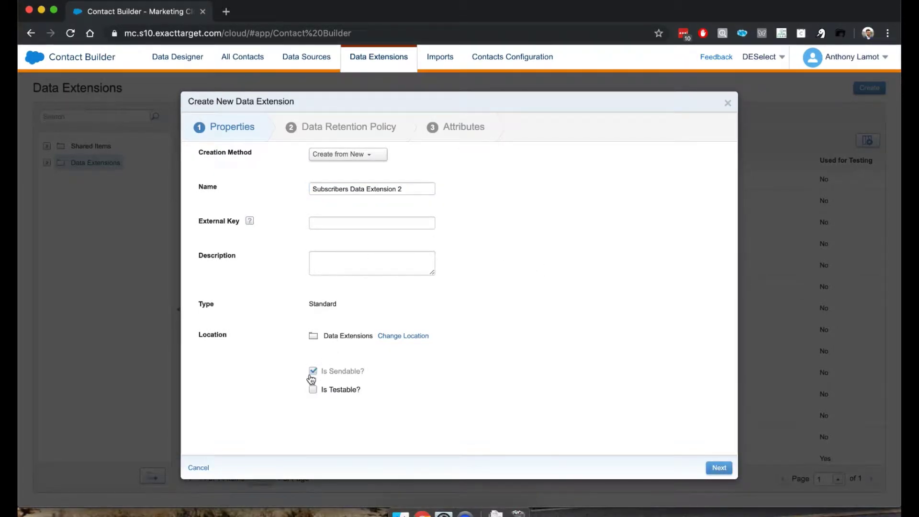
click(313, 389)
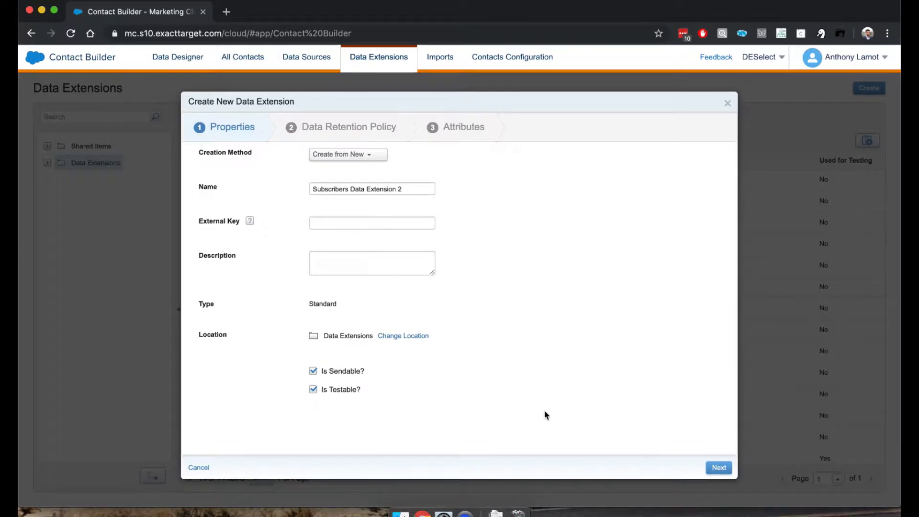
click(713, 469)
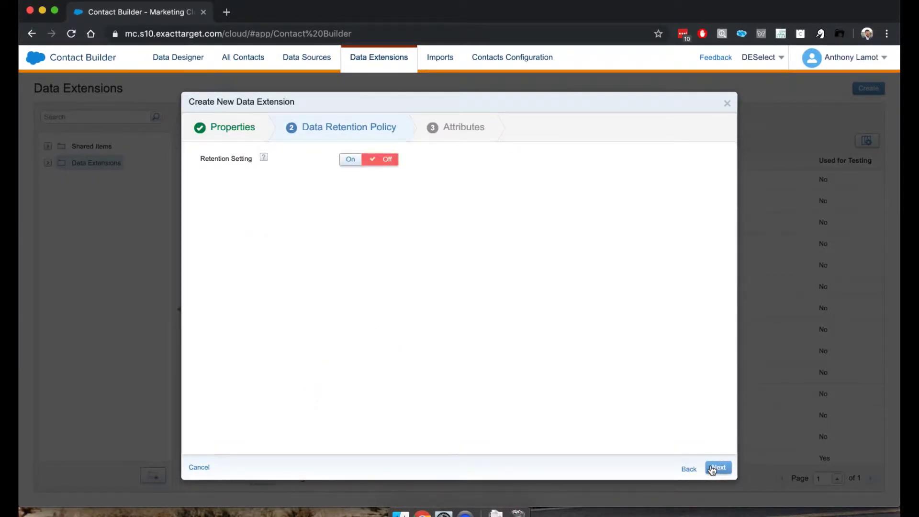
Leave data retention off and add a primary-key Email field and a First Name field
click(716, 469)
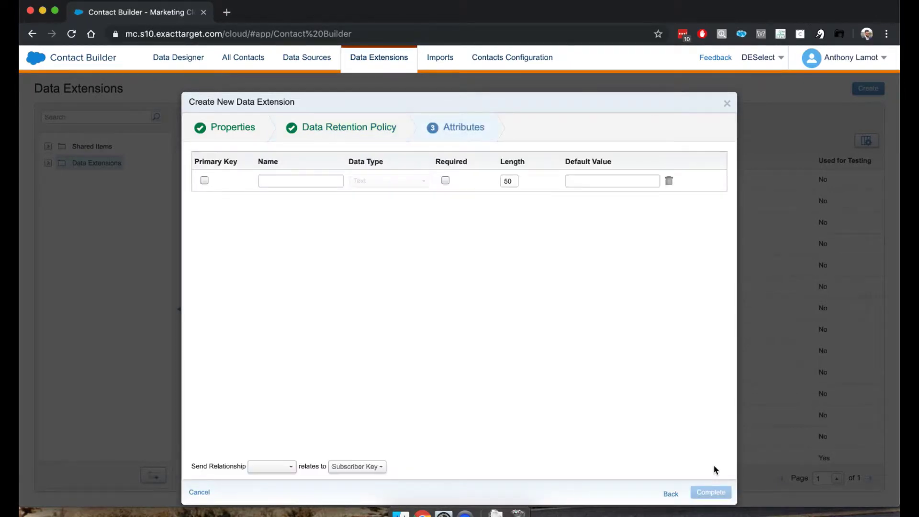
click(205, 182)
click(268, 182)
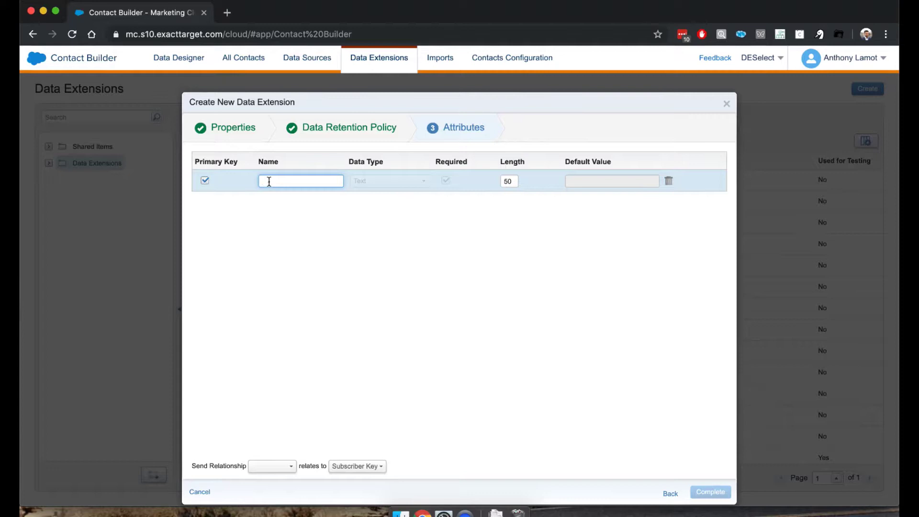
text(Email)
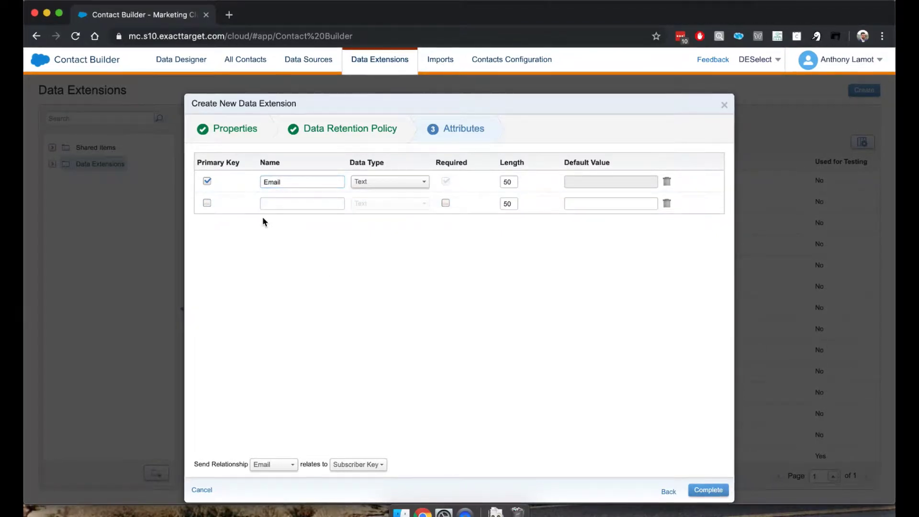
click(289, 208)
text(First Name)
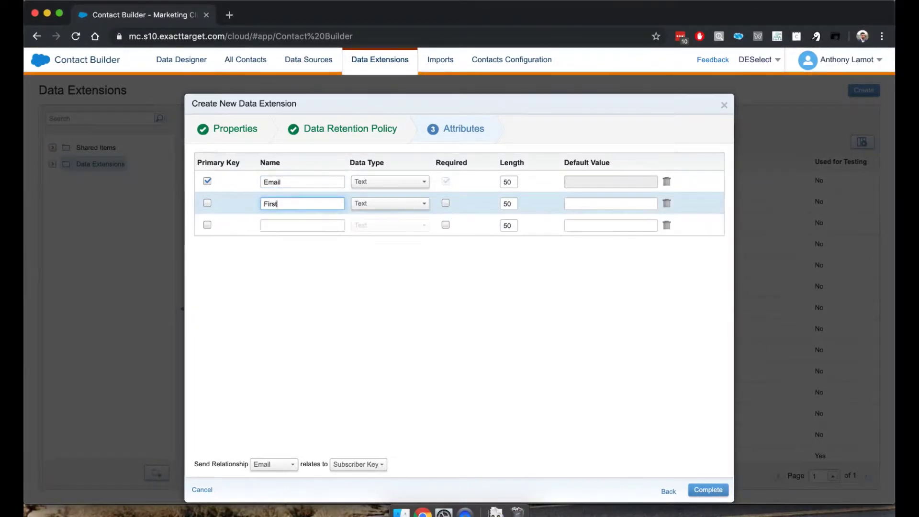
Set Email's data type to Email Address and add Last Name and Active fields
click(377, 185)
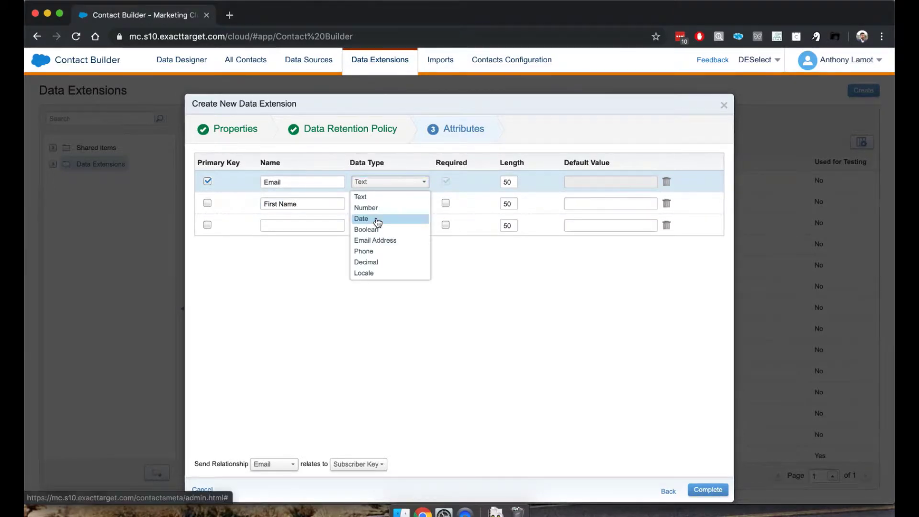
click(379, 239)
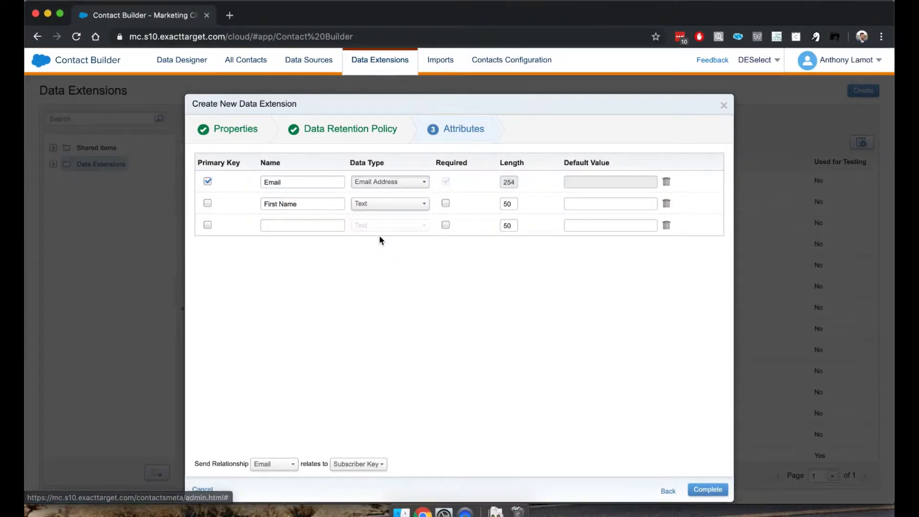
click(319, 225)
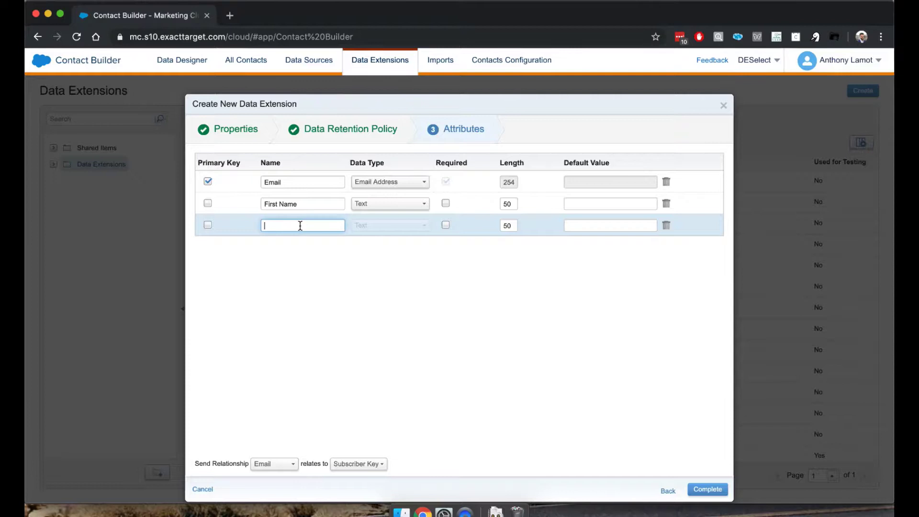
text(Last Name)
click(298, 246)
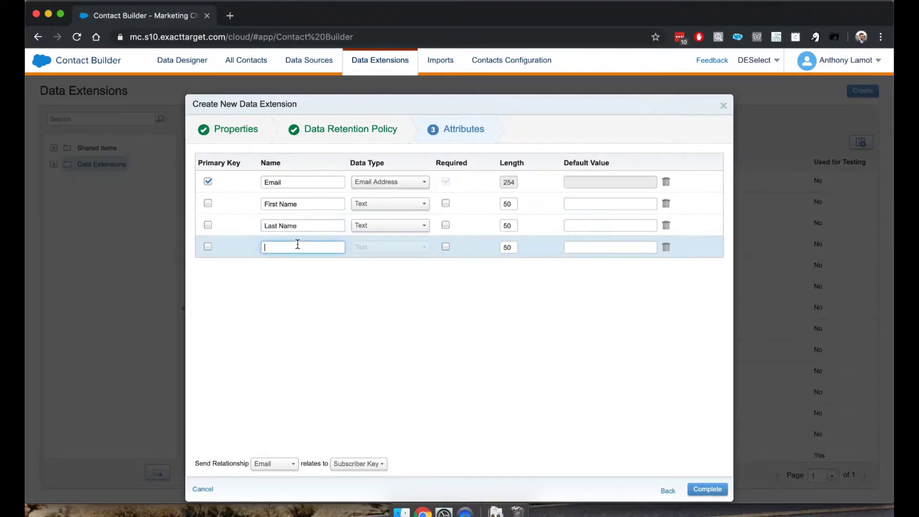
text(Active)
click(397, 247)
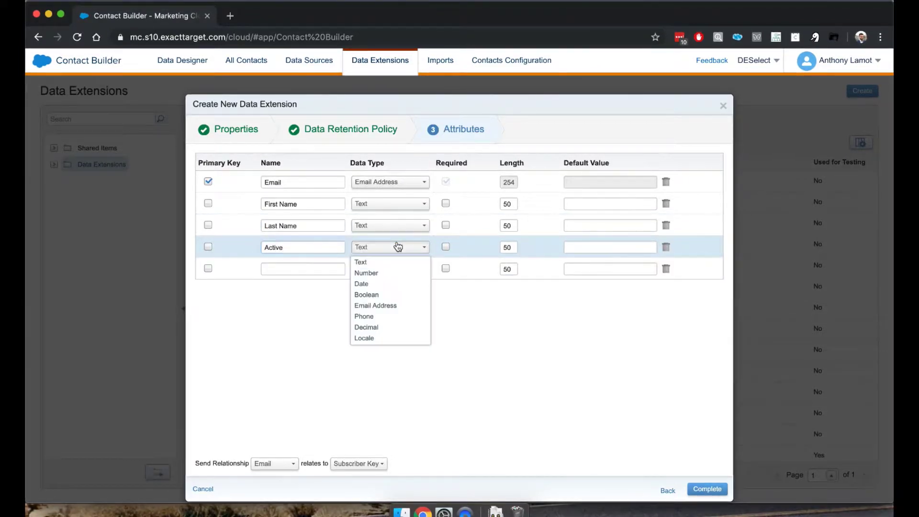
Make Active a Boolean defaulting to True and review Email's Subscriber Key relationship
click(380, 293)
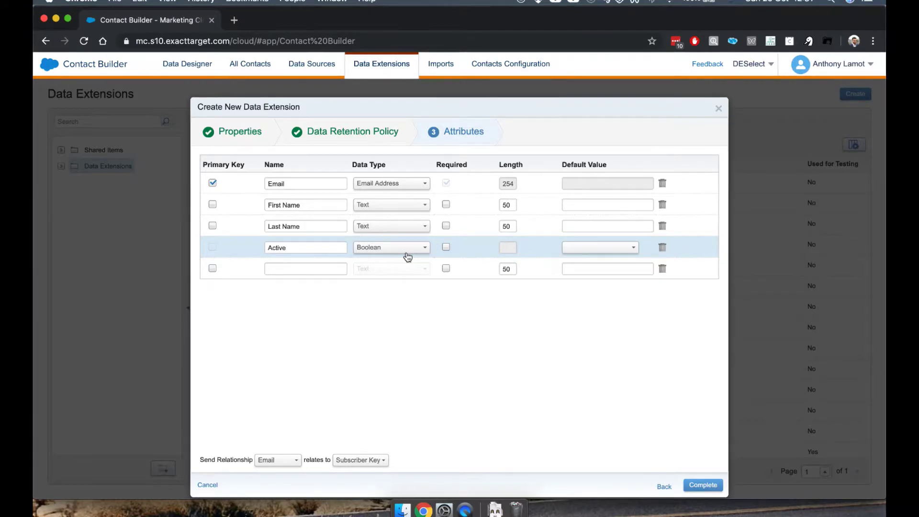
click(634, 254)
click(596, 269)
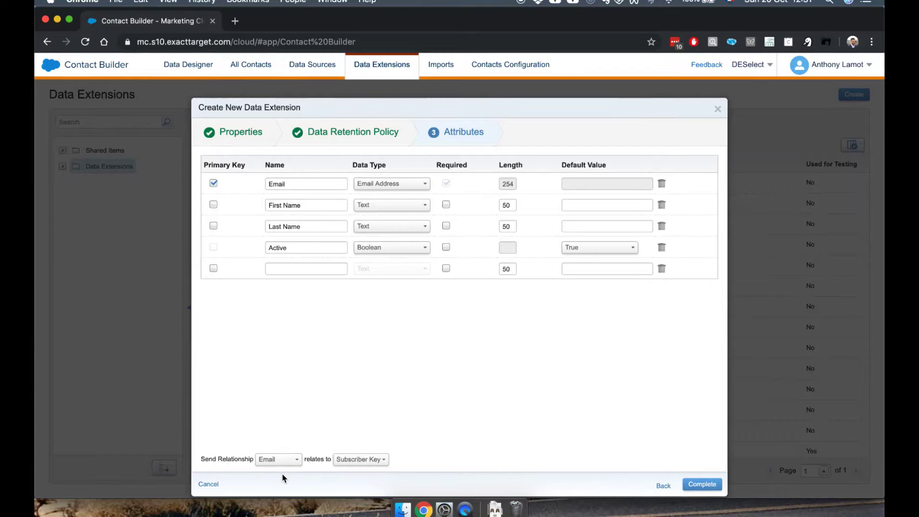
click(378, 461)
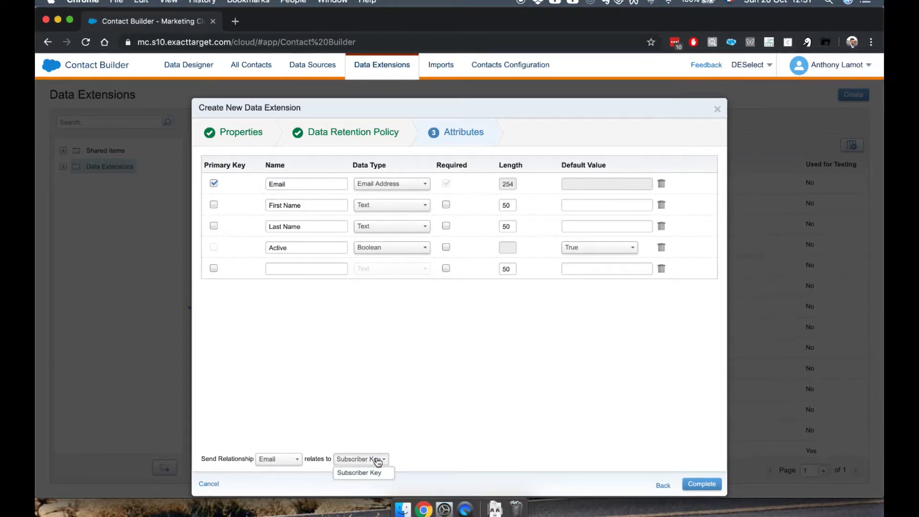
click(456, 445)
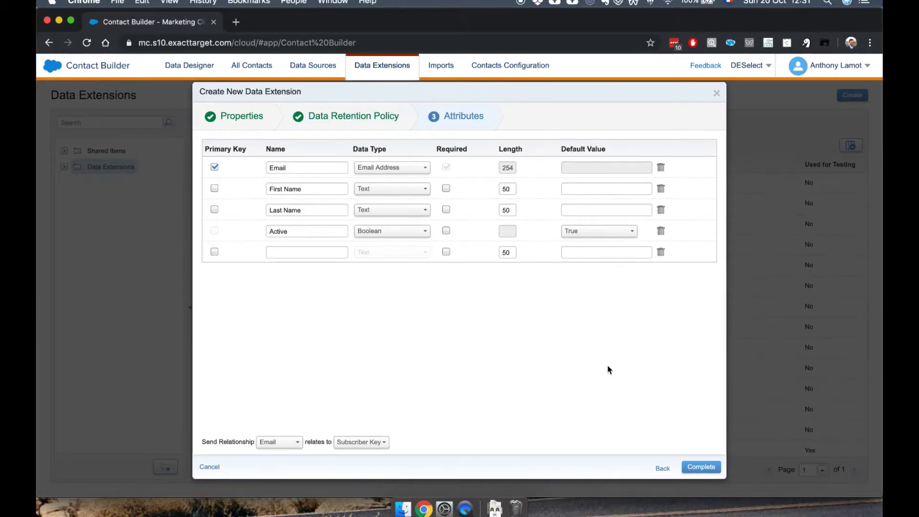
Finish creating the data extension and open Subscribers Data Extension 2's properties page
click(712, 469)
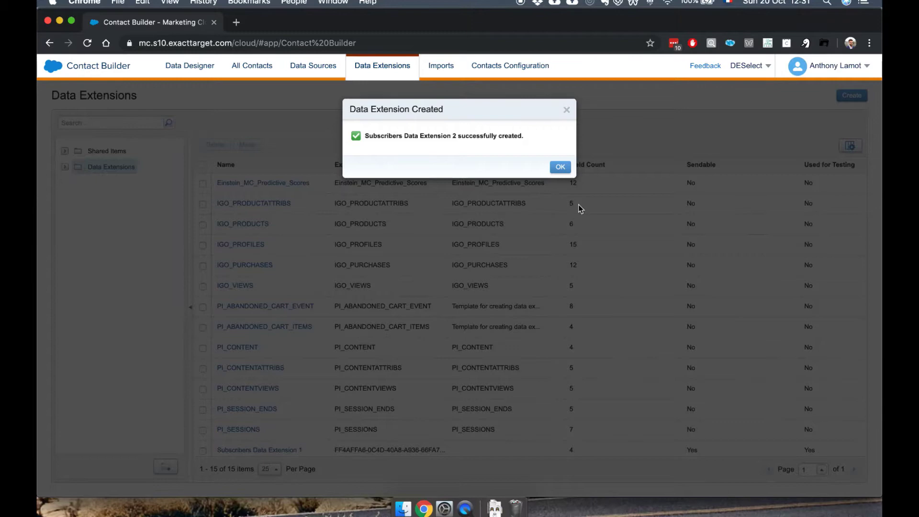
click(561, 167)
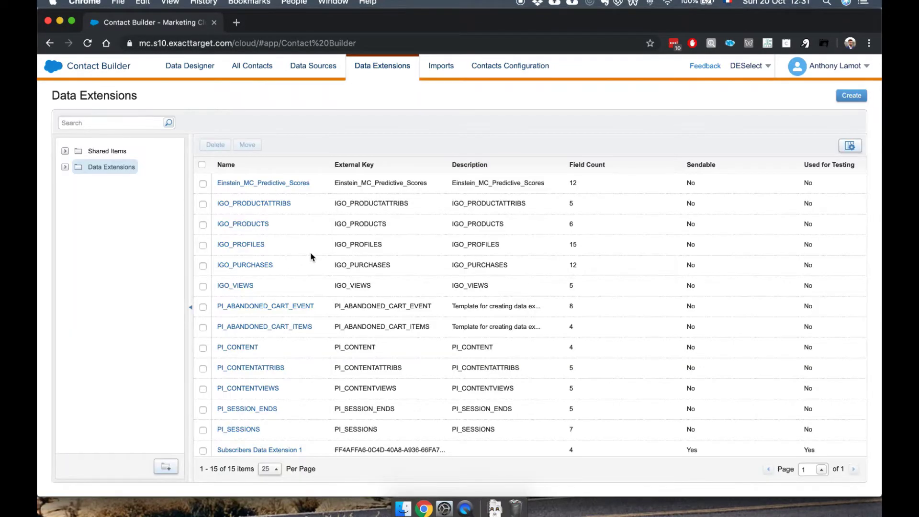
scroll(310, 254, down, 1)
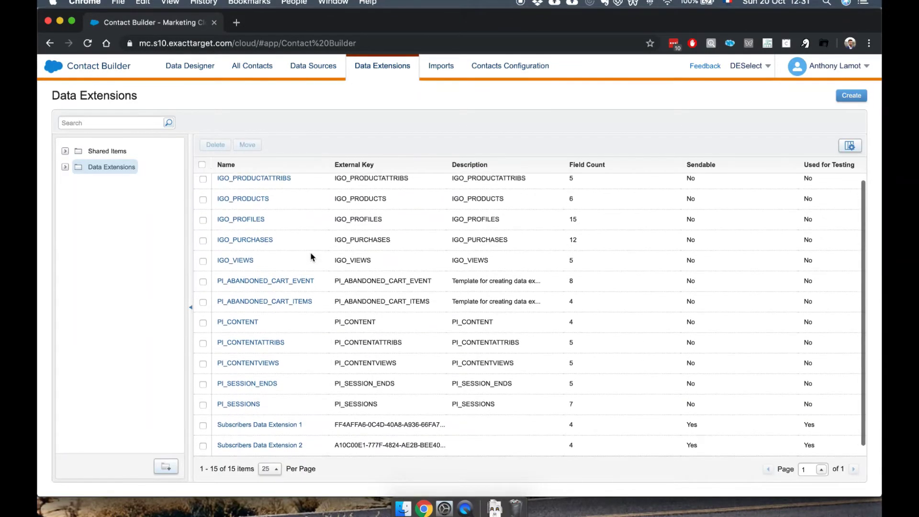
click(252, 446)
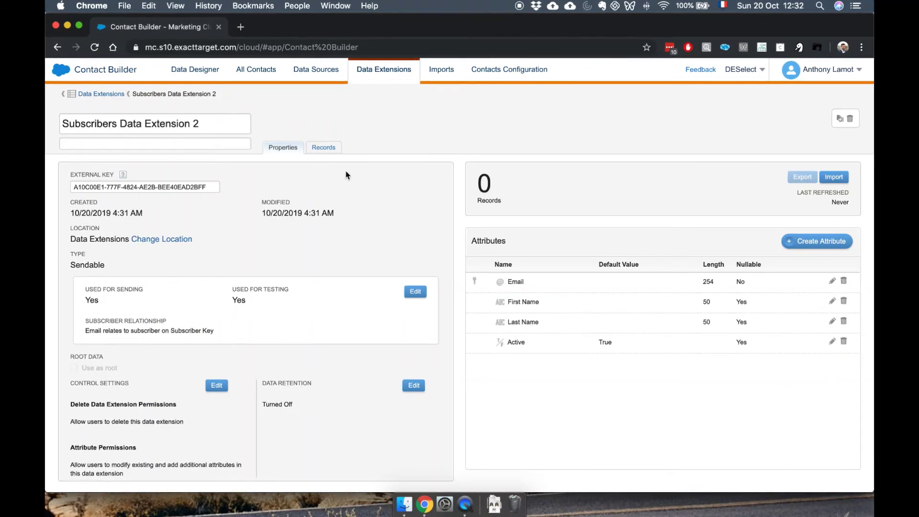
Show the Records tab of Subscribers Data Extension 2, empty at 0 items
click(330, 149)
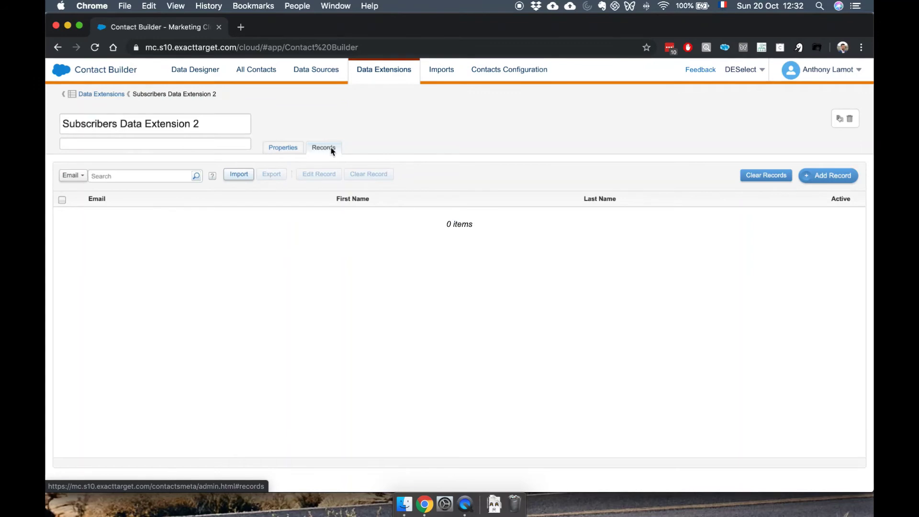